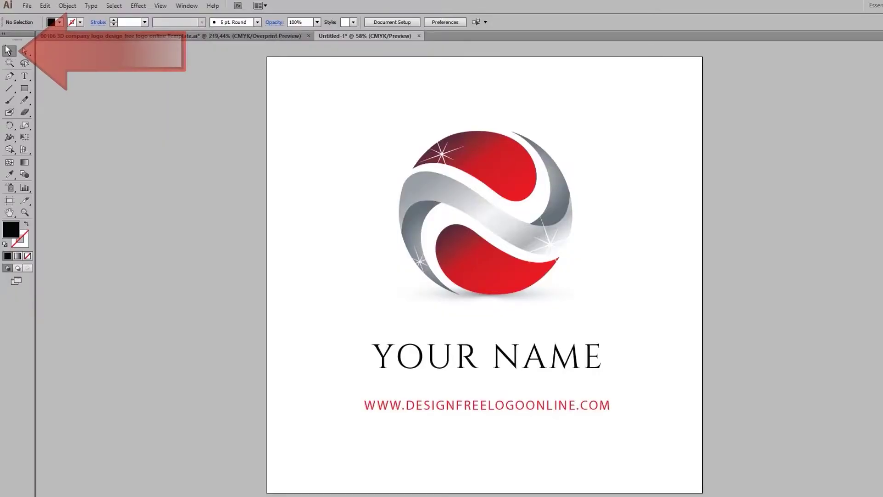
# - Retype the 'YOUR NAME' text beneath the sphere as 'YOUR NEW NAME'
pyautogui.click(486, 359)
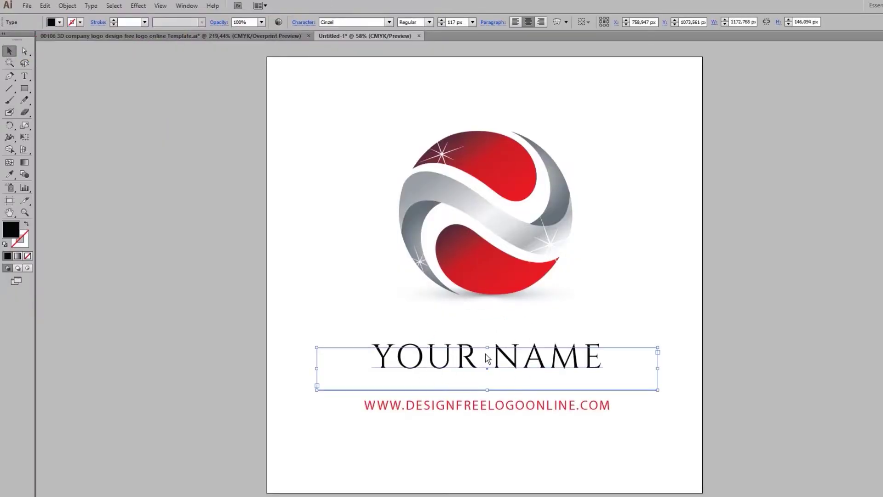
pyautogui.click(24, 76)
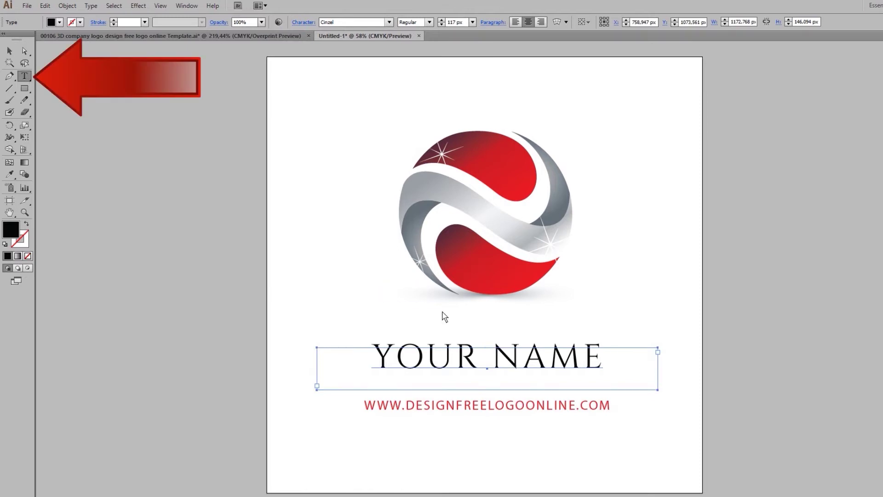
pyautogui.moveTo(375, 359); pyautogui.dragTo(669, 321)
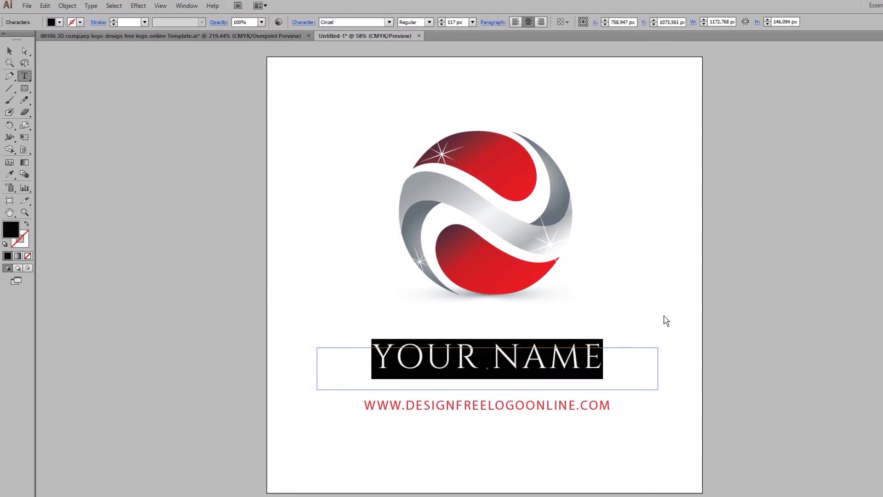
pyautogui.write('YOUR NEW NAME')
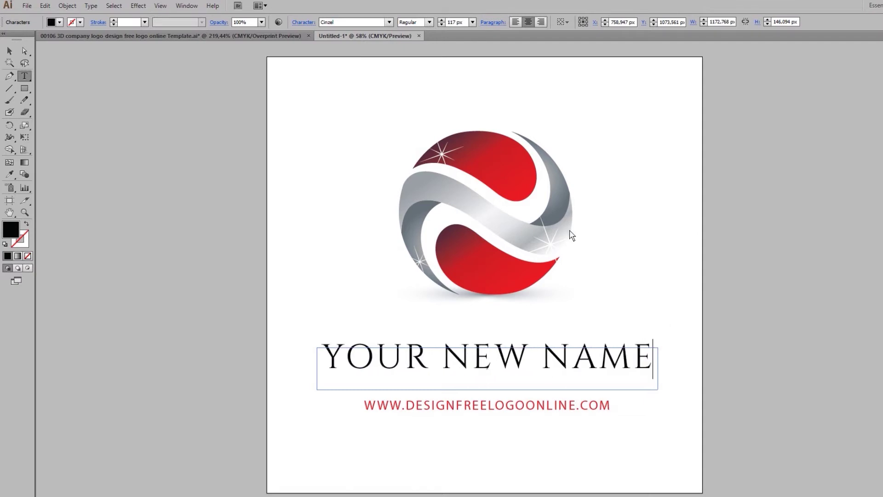
pyautogui.click(8, 50)
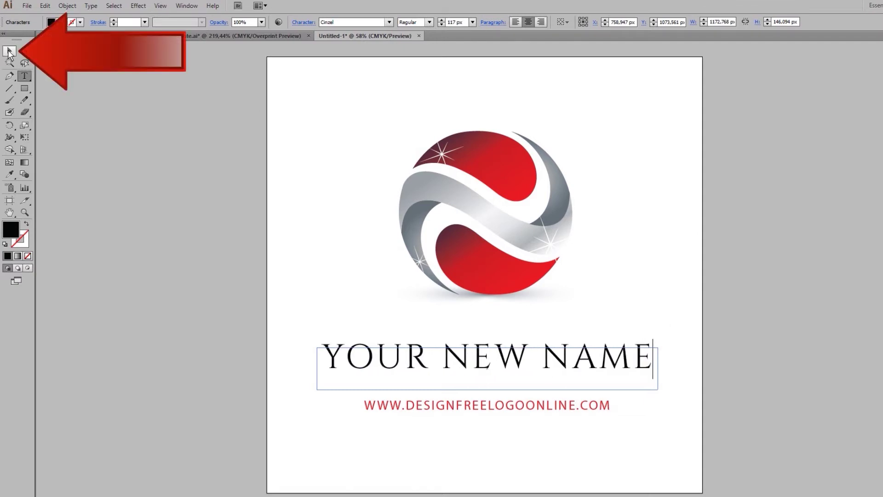
pyautogui.click(347, 96)
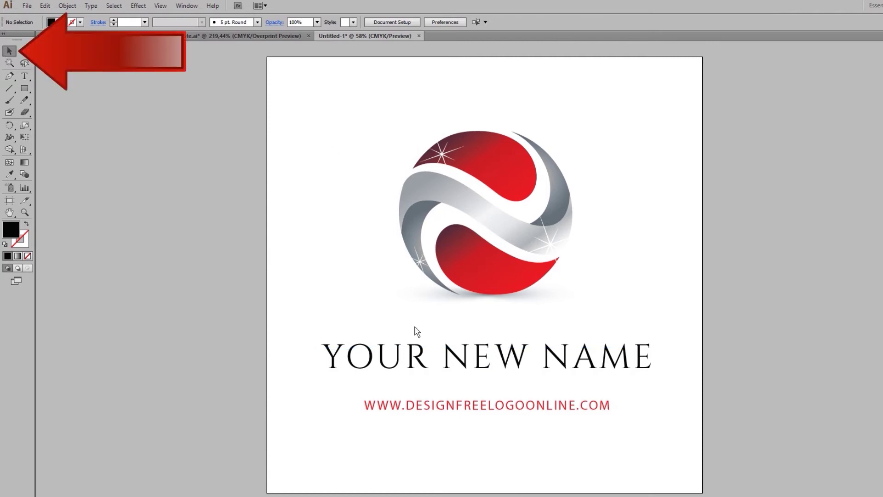
# - Fill the 'YOUR NEW NAME' text with pure red (#FF0000) using the Color Picker
pyautogui.click(471, 363)
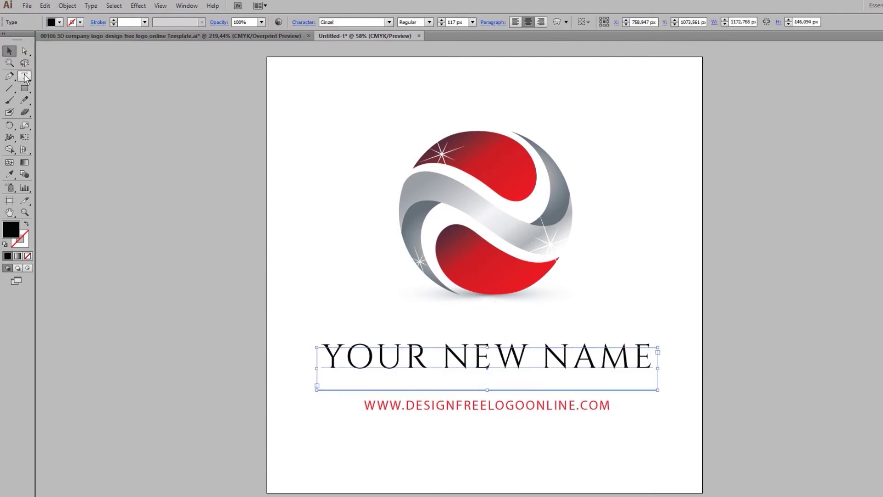
pyautogui.click(24, 76)
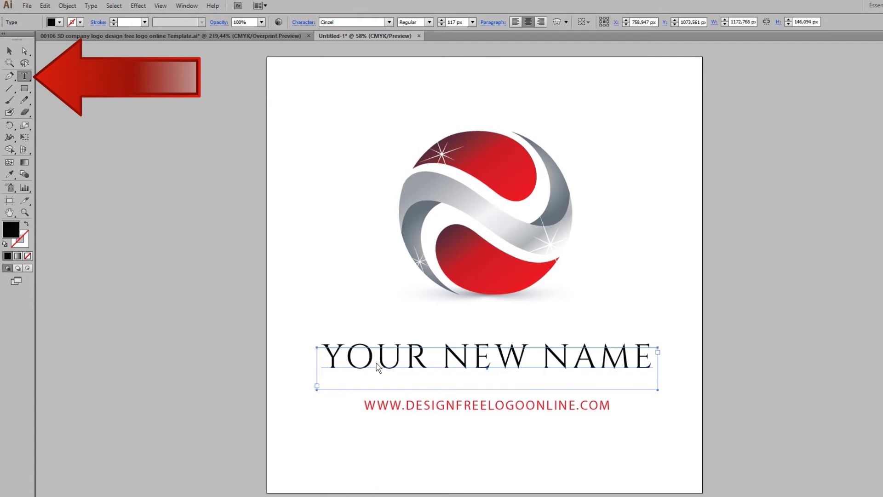
pyautogui.moveTo(329, 356); pyautogui.dragTo(679, 336)
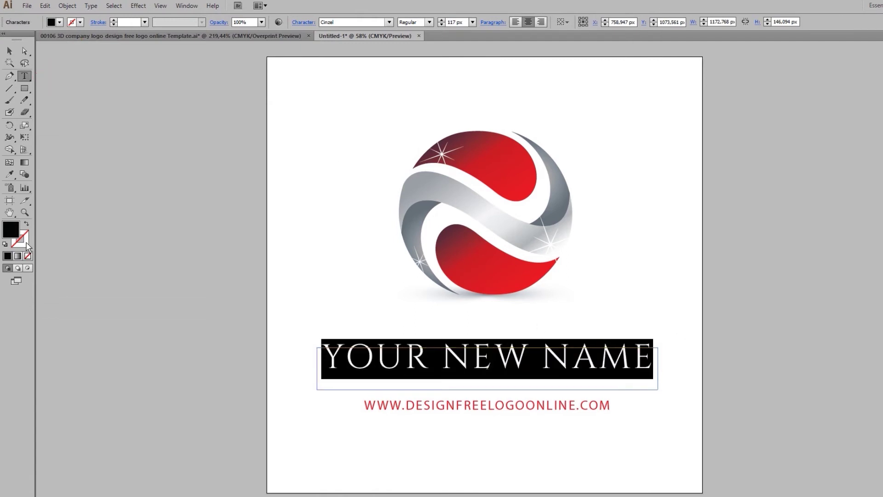
pyautogui.doubleClick(9, 229)
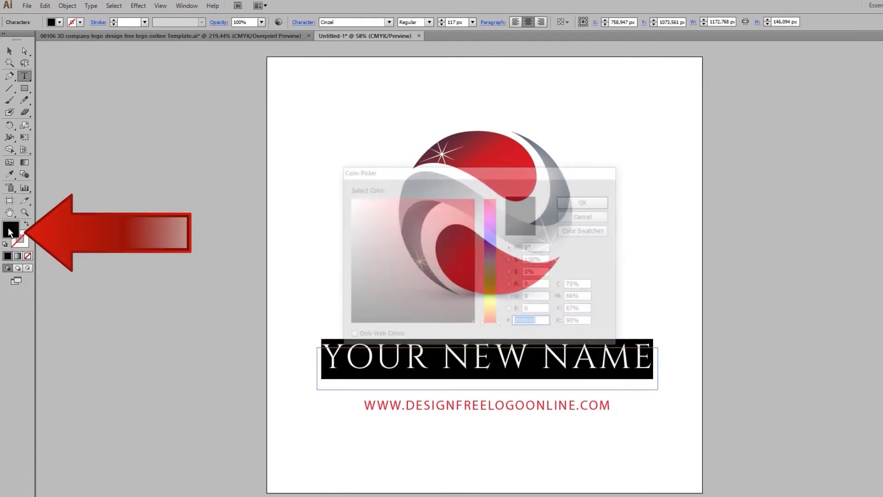
pyautogui.moveTo(395, 216)
pyautogui.mouseDown()
pyautogui.moveTo(450, 213)
pyautogui.moveTo(481, 189)
pyautogui.mouseUp()
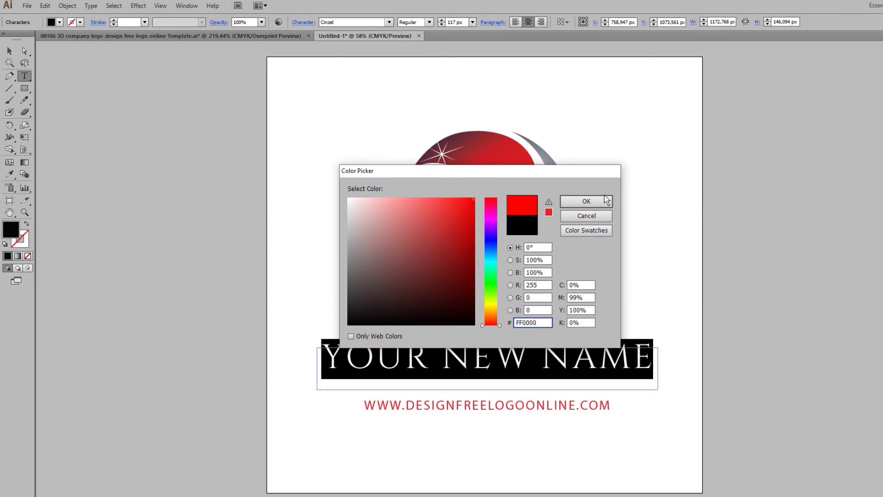
pyautogui.click(586, 201)
pyautogui.click(10, 50)
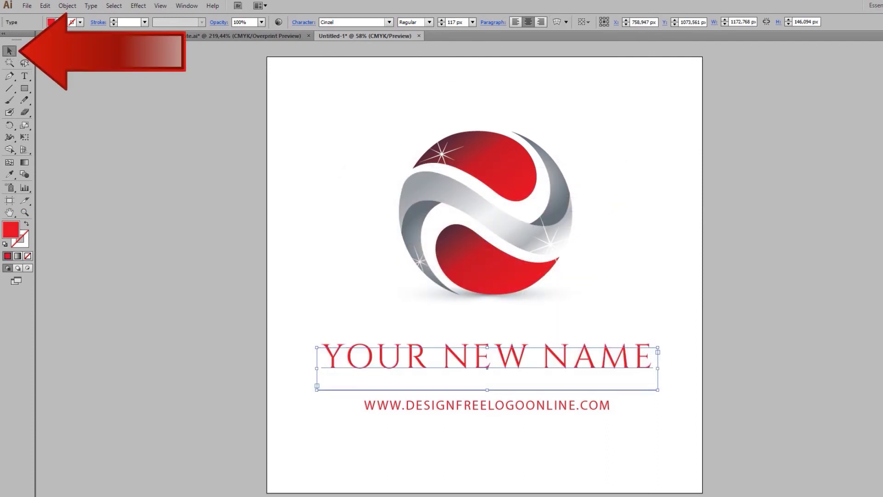
pyautogui.click(483, 88)
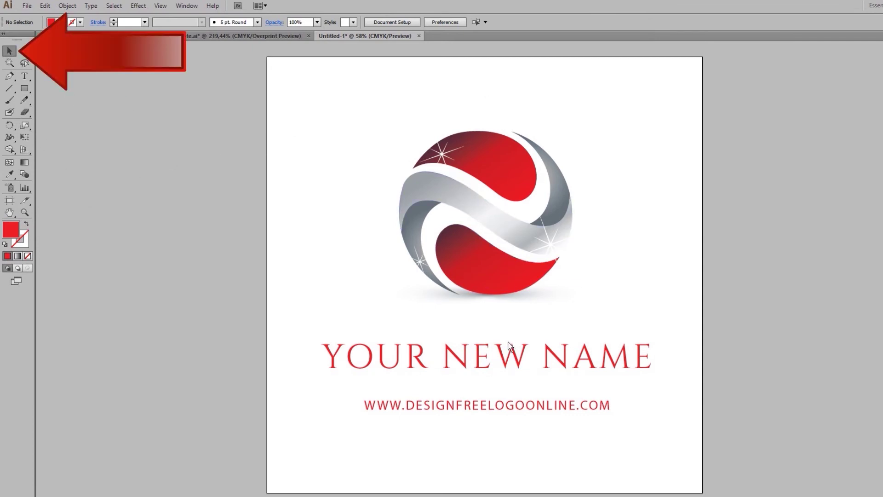
# - Apply the Bebas Neue font to the 'YOUR NEW NAME' text
pyautogui.click(507, 358)
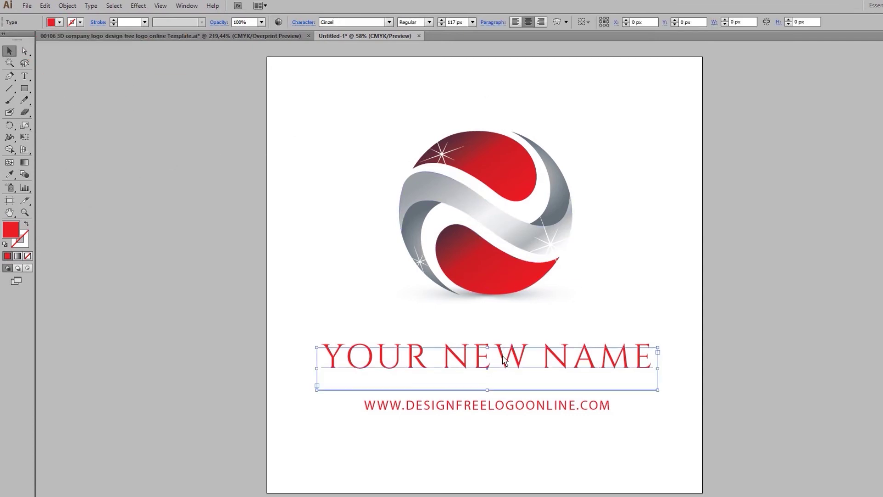
pyautogui.click(24, 75)
pyautogui.moveTo(321, 364); pyautogui.dragTo(678, 362)
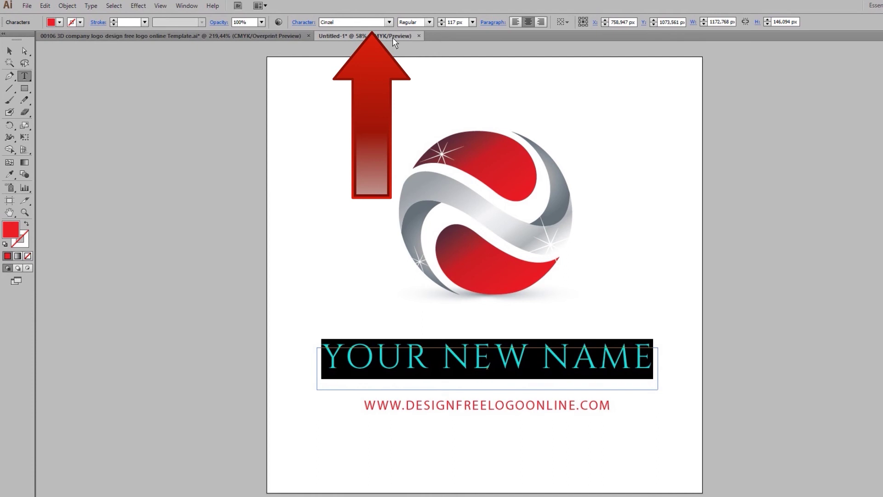
pyautogui.click(389, 23)
pyautogui.scroll(5, 360, 138)
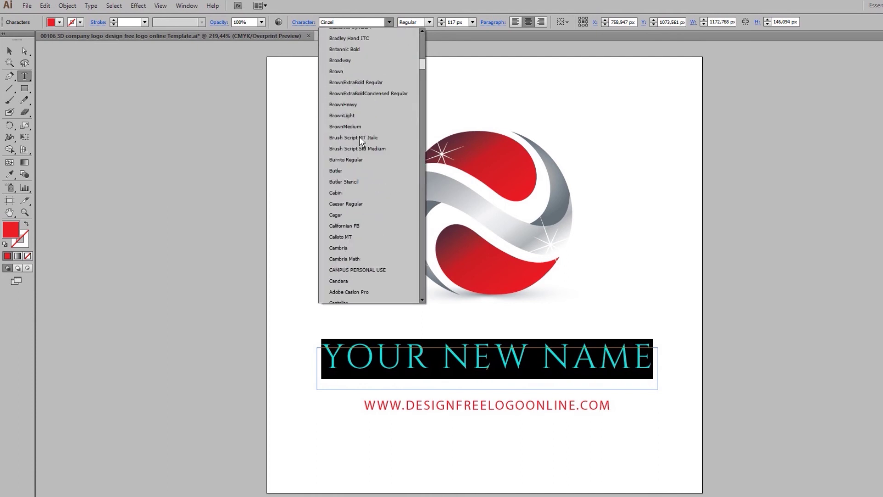
pyautogui.scroll(3, 361, 141)
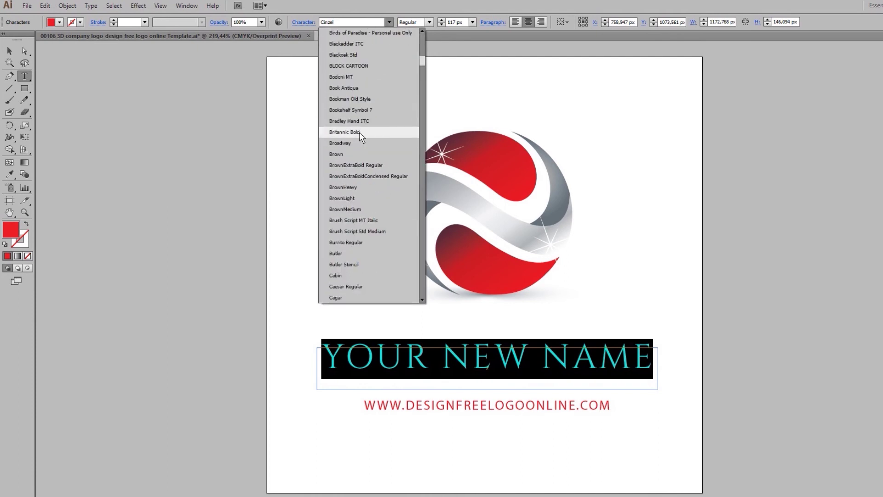
pyautogui.scroll(4, 360, 140)
pyautogui.scroll(1, 361, 136)
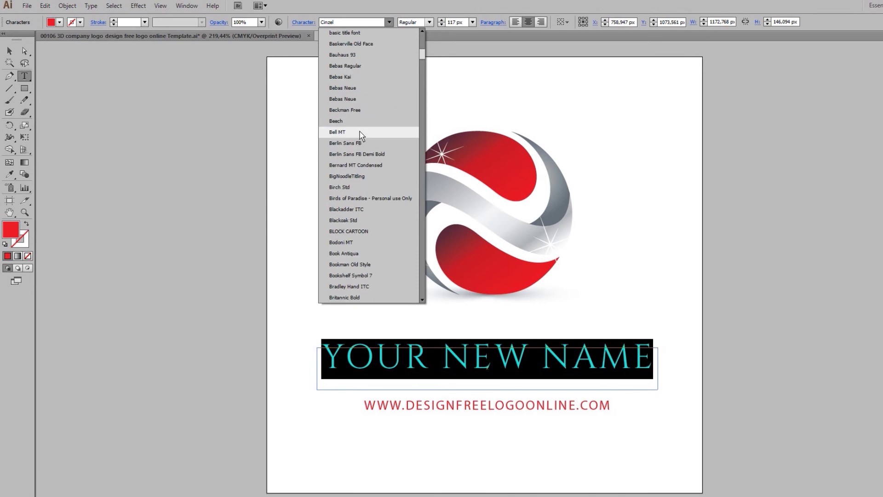
pyautogui.click(365, 95)
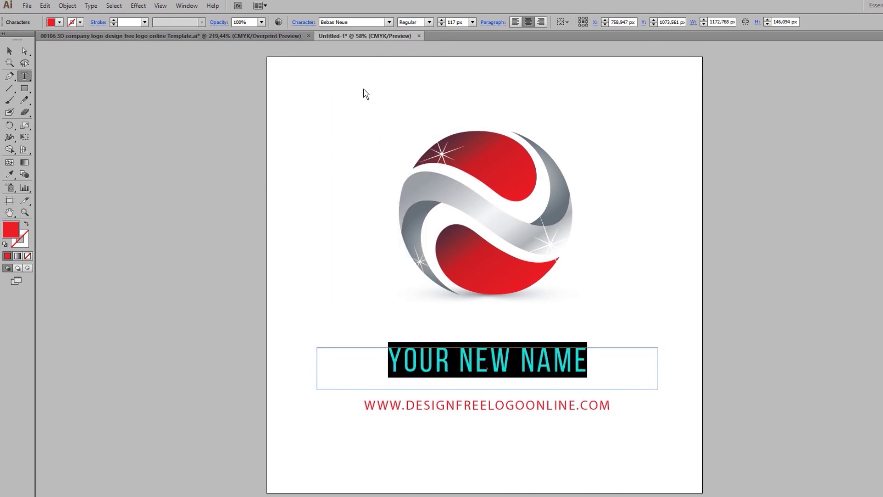
# - Increase the name's font size to 132 px
pyautogui.click(441, 20)
pyautogui.click(440, 19)
pyautogui.click(440, 19)
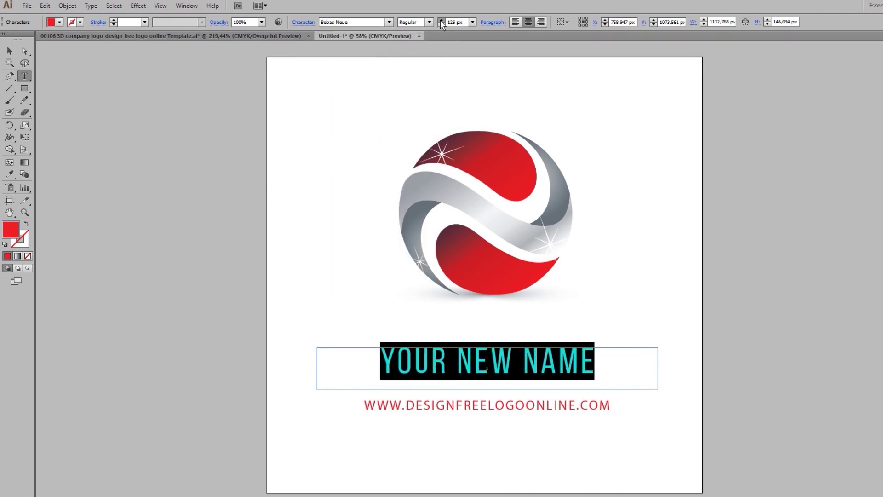
pyautogui.click(441, 20)
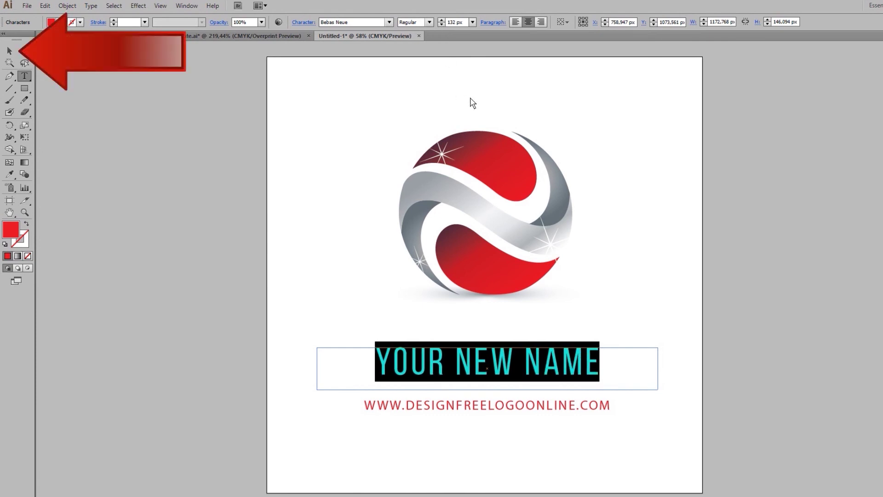
pyautogui.click(9, 51)
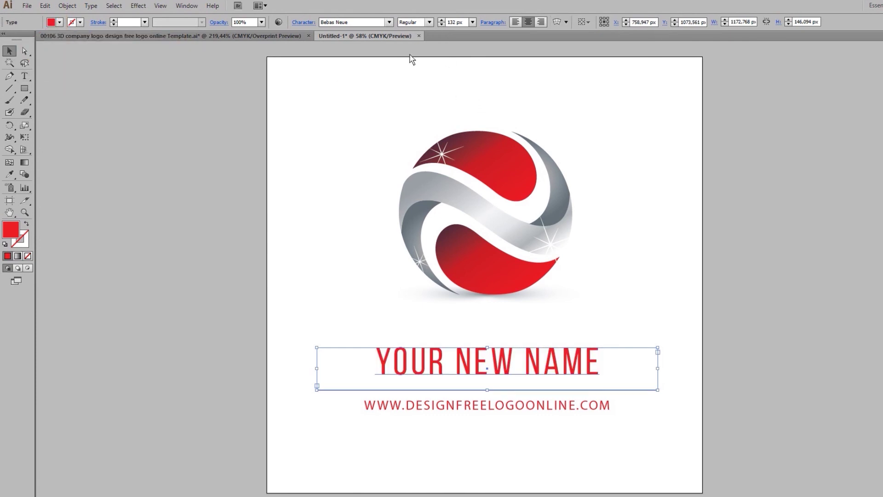
pyautogui.click(470, 104)
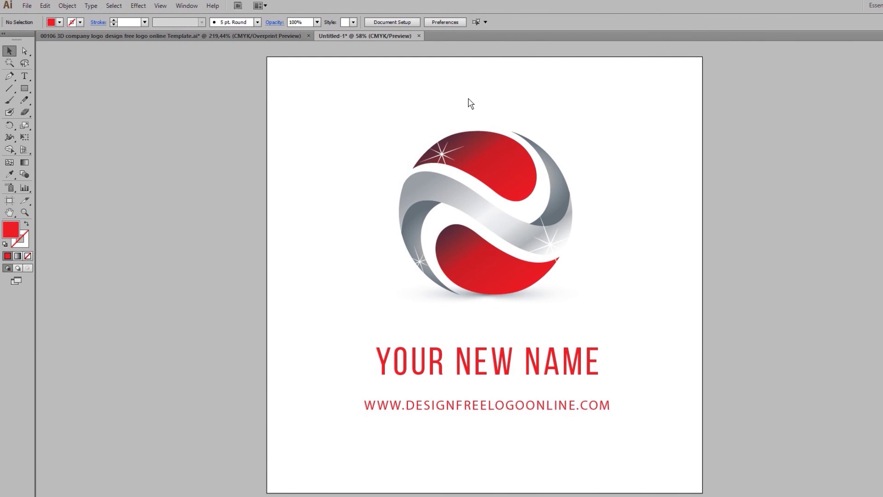